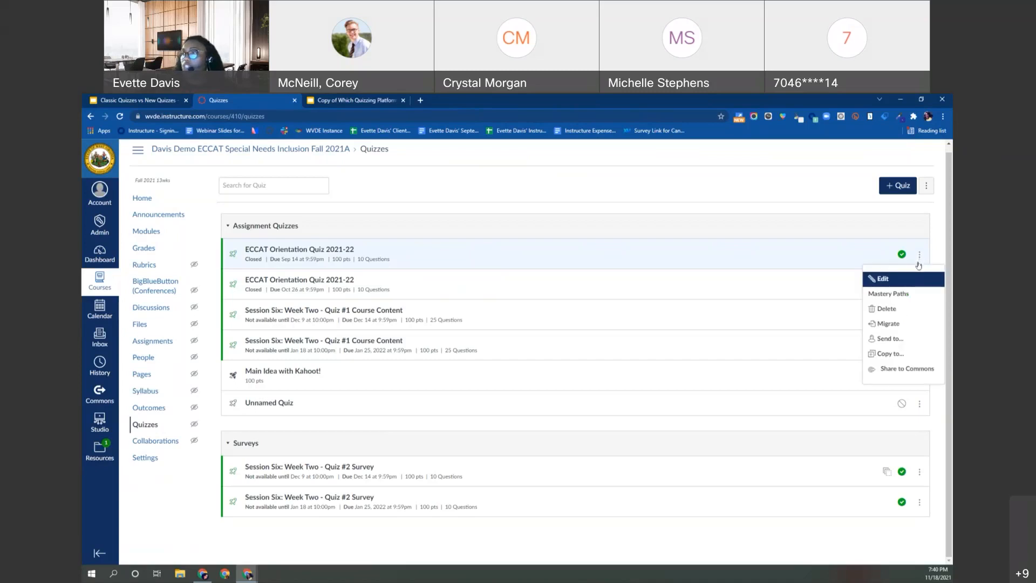
Migrate the published ECCAT Orientation Quiz 2021-22 that is due Sep 14 to New Quizzes
left_click(902, 254)
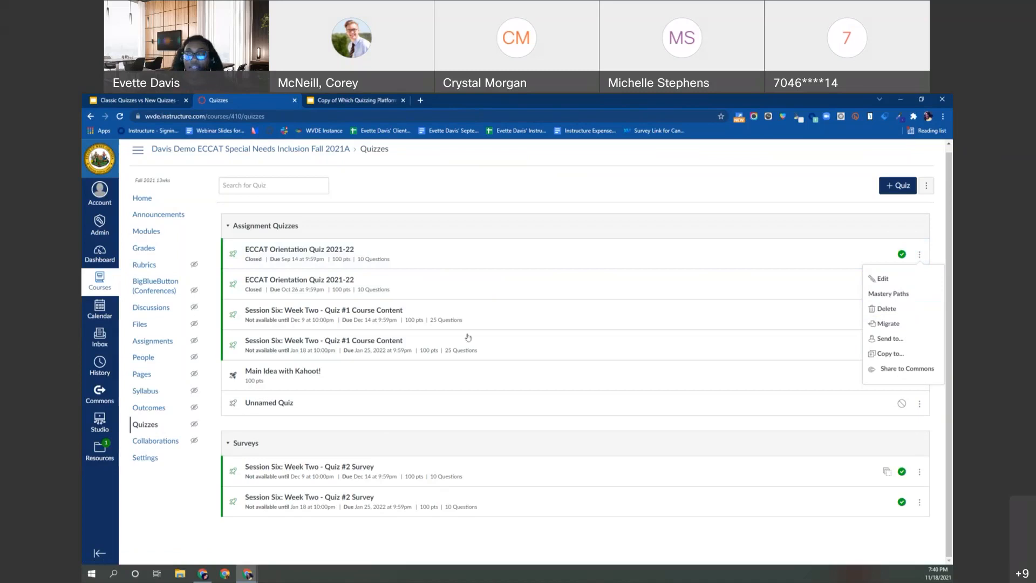
left_click(888, 324)
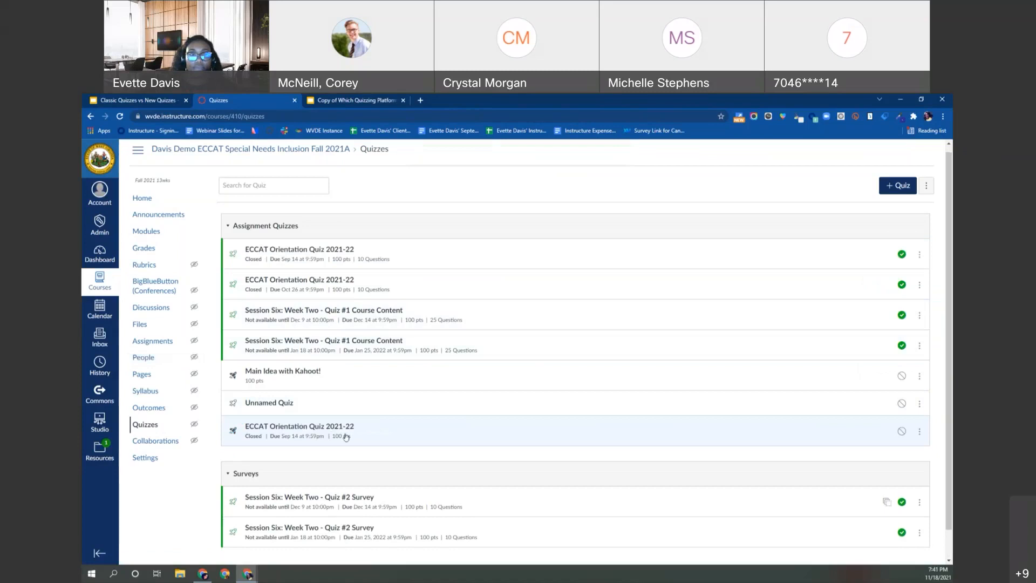
scroll(346, 438, "up", 1)
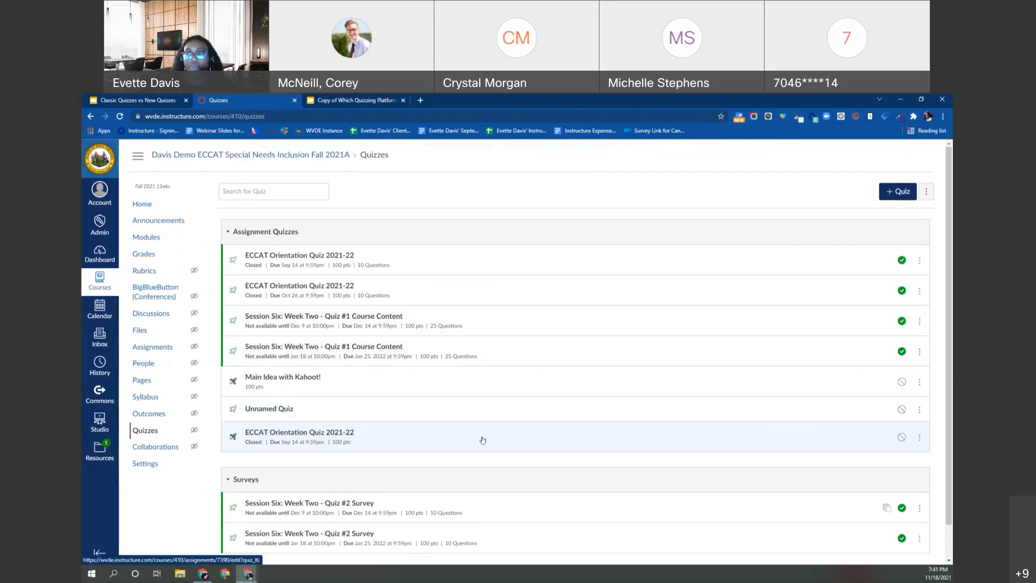
scroll(489, 435, "down", 1)
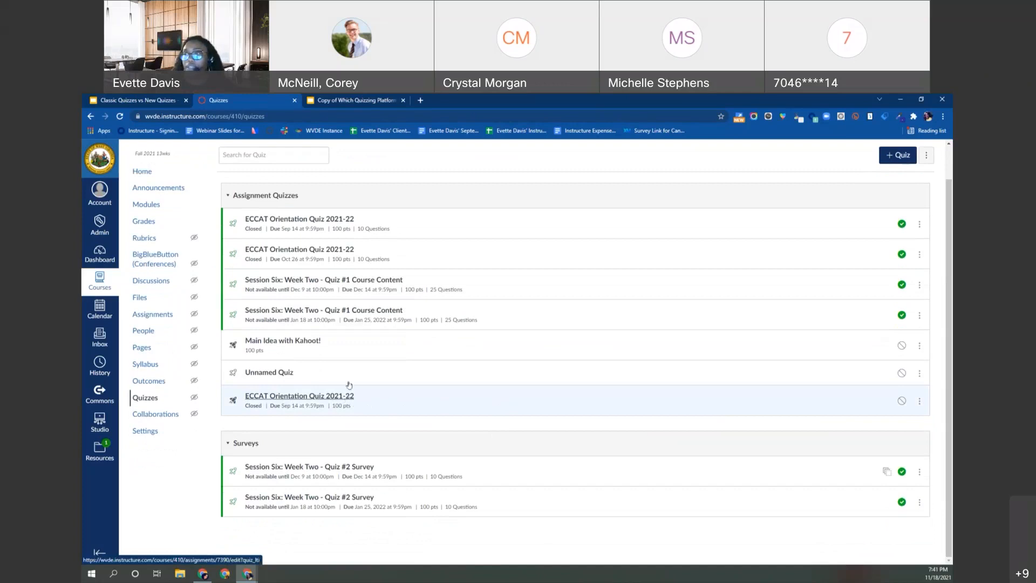
Open the migrated, unpublished copy of ECCAT Orientation Quiz 2021-22 from the quiz list and review its assignment details
left_click(288, 376)
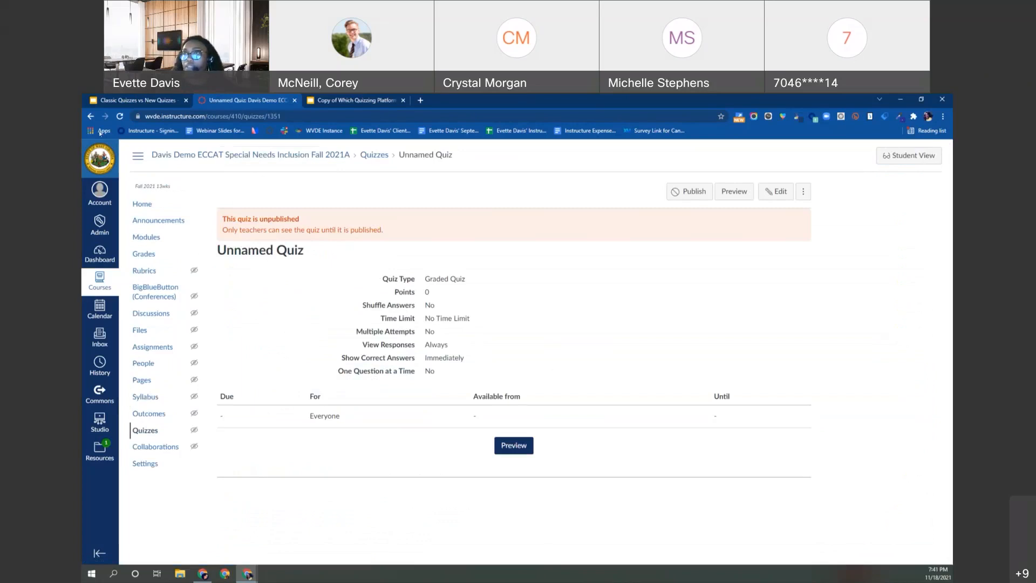
left_click(91, 117)
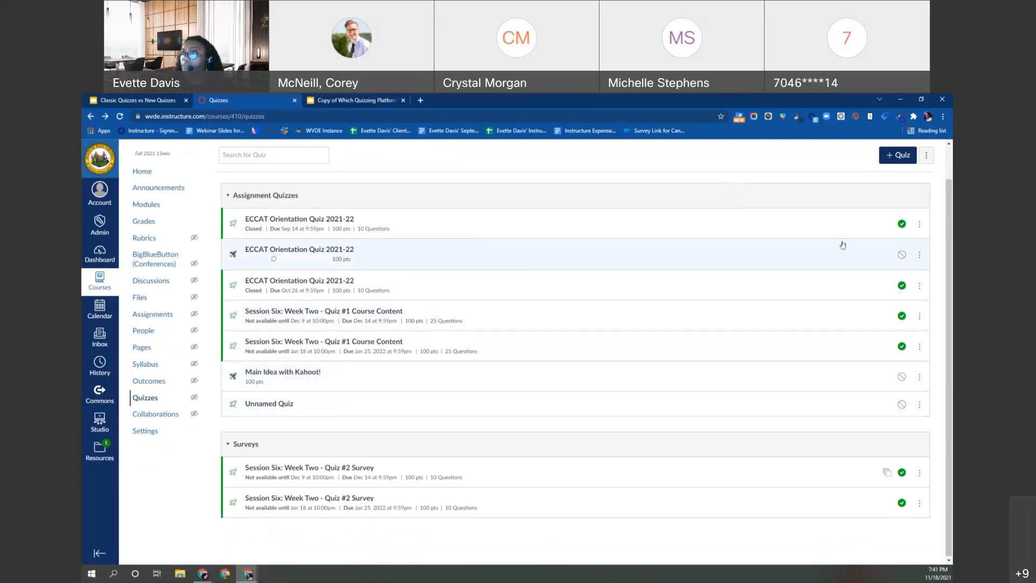
left_click(335, 253)
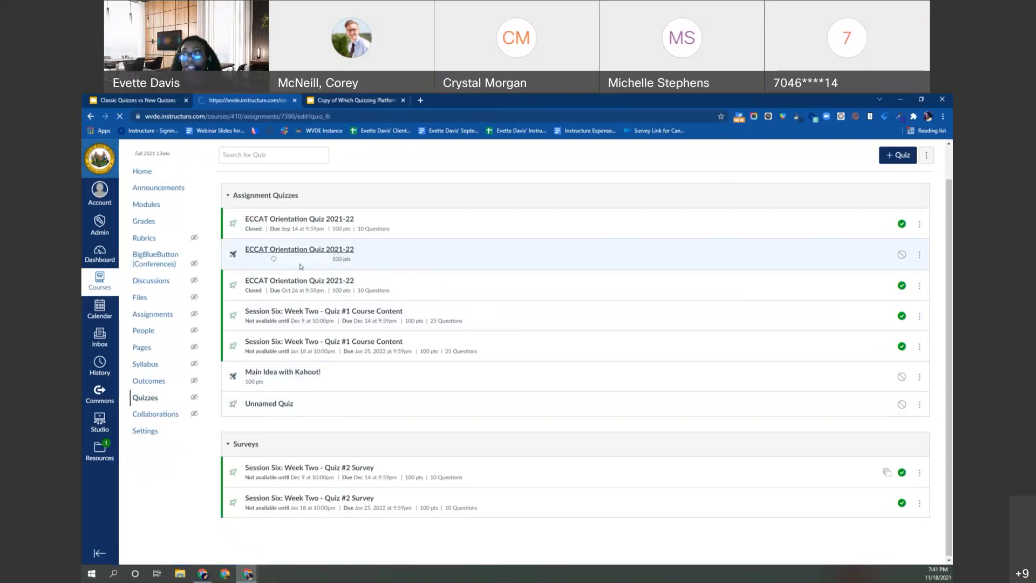
scroll(632, 333, "down", 5)
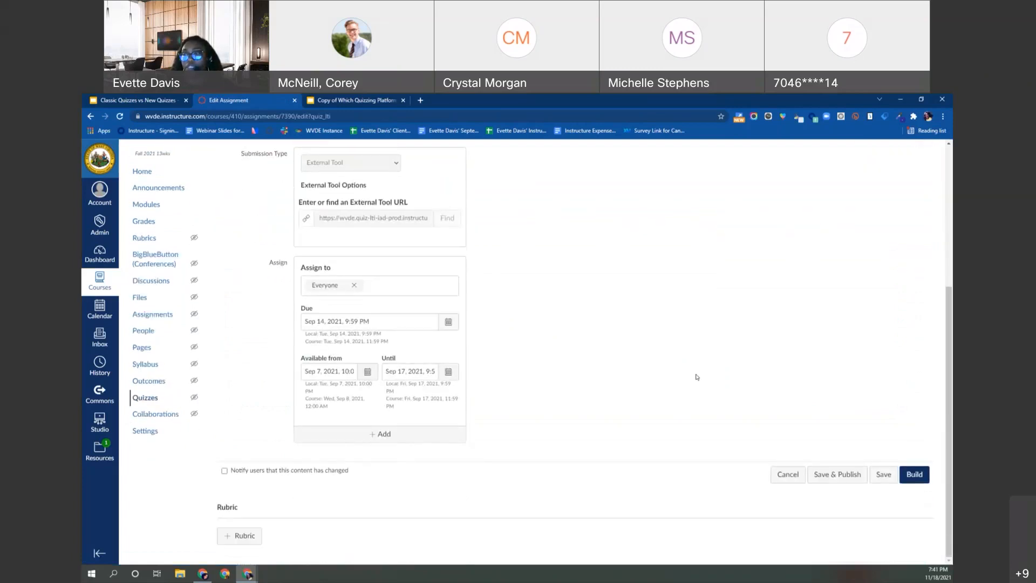
scroll(696, 378, "up", 5)
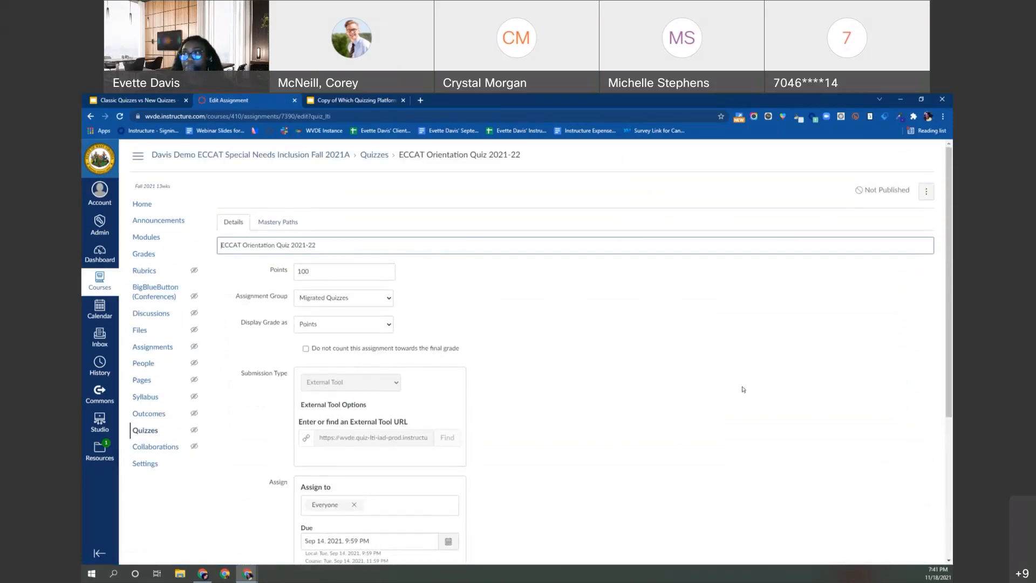
scroll(743, 389, "down", 3)
scroll(742, 389, "up", 3)
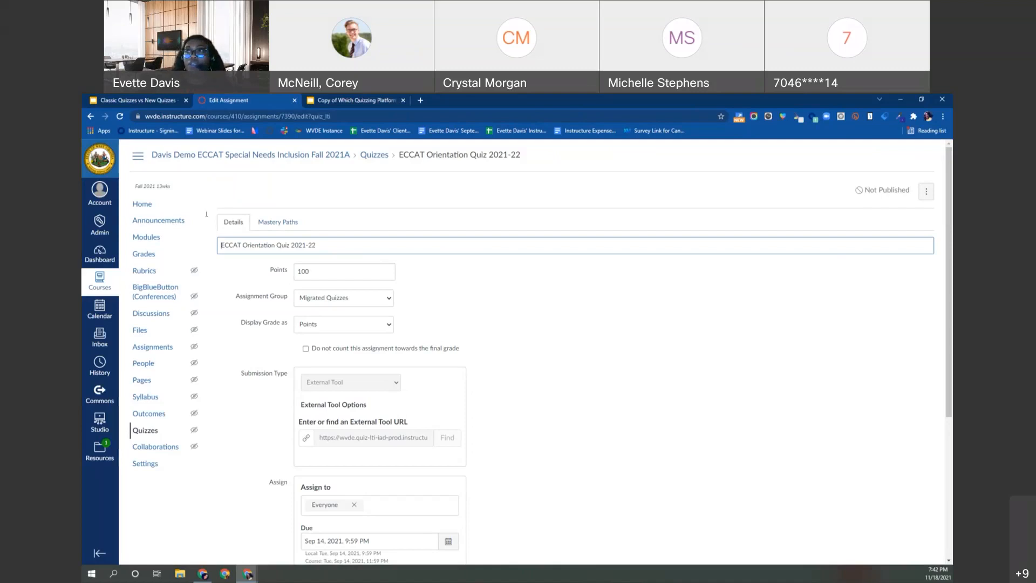
Go to the course's assignment list and locate the Migrated Quizzes group
left_click(91, 117)
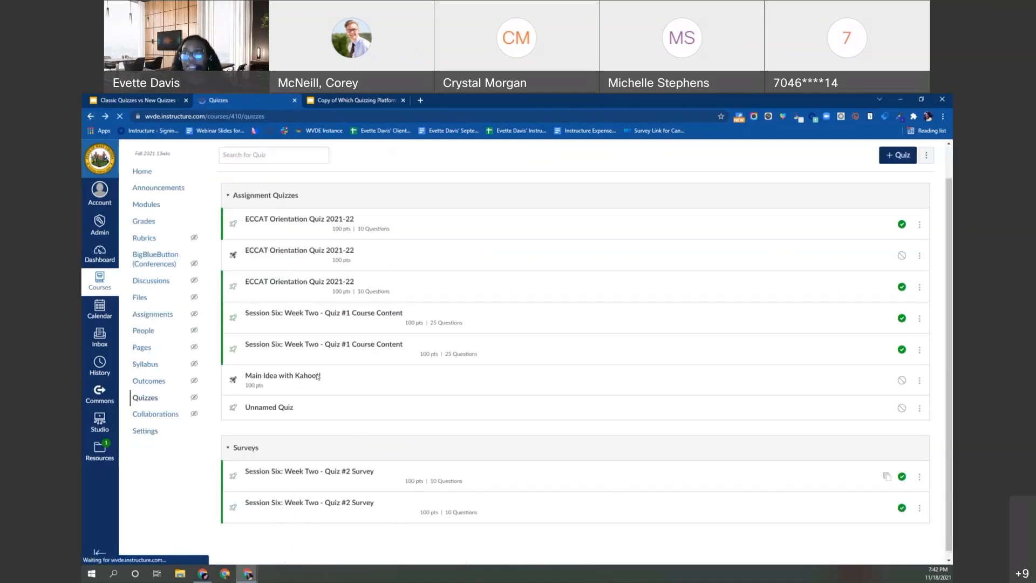
left_click(156, 315)
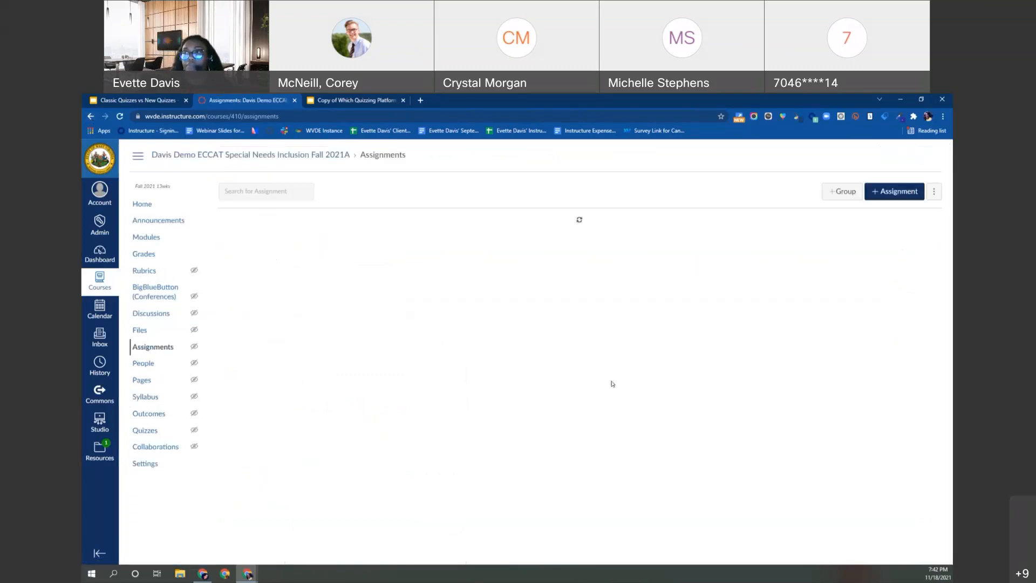
scroll(611, 412, "down", 5)
scroll(611, 411, "down", 9)
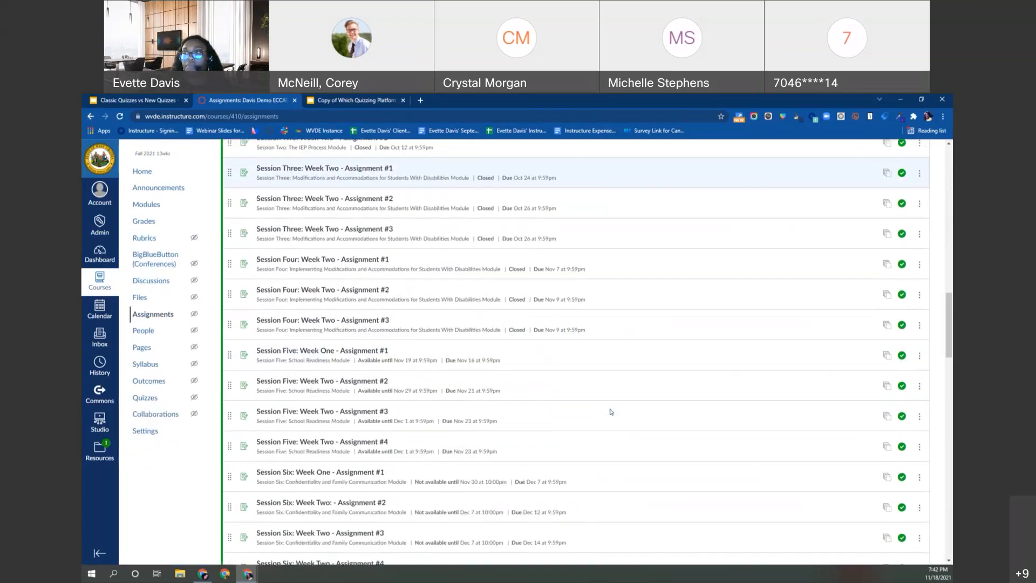
scroll(611, 411, "down", 7)
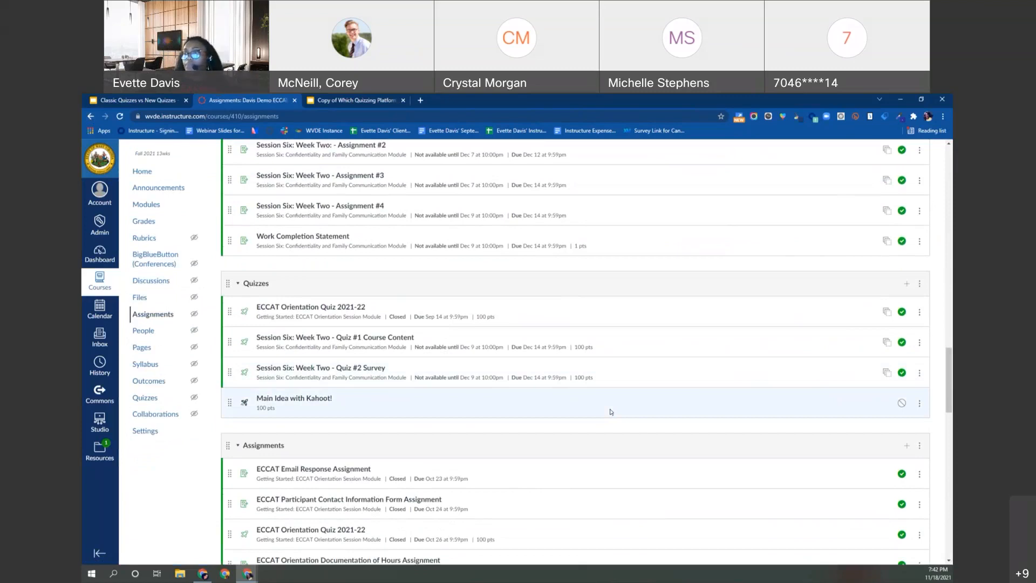
scroll(611, 412, "down", 5)
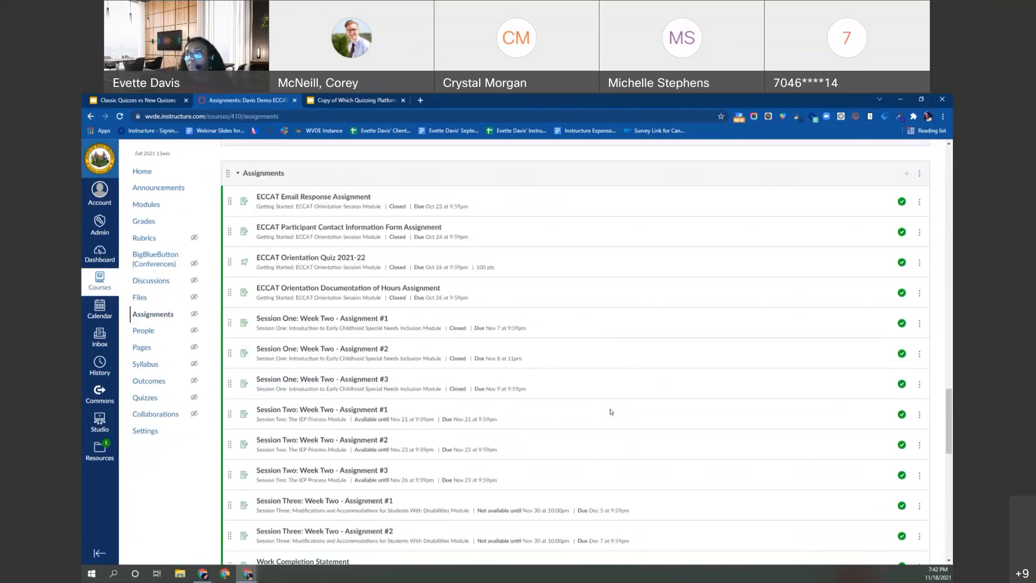
scroll(611, 412, "down", 1)
scroll(612, 412, "up", 1)
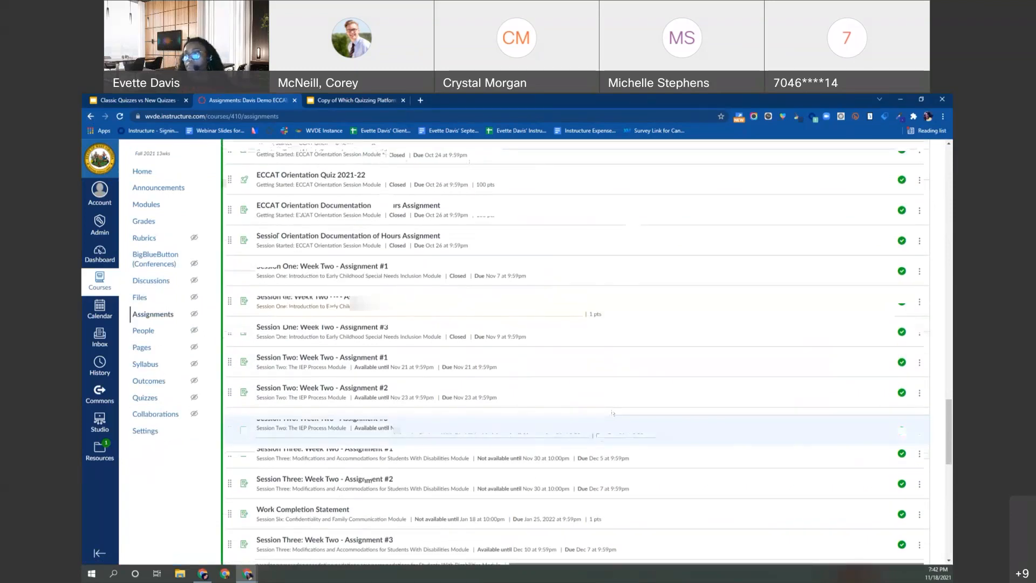
scroll(613, 413, "down", 2)
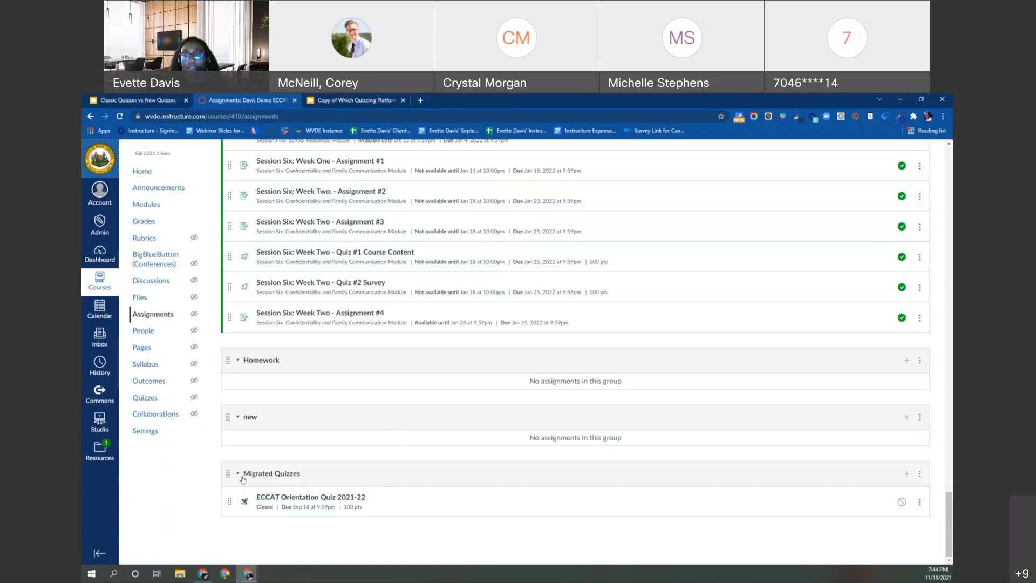
Open ECCAT Orientation Quiz 2021-22 from the Migrated Quizzes group, check its settings and open it for building
left_click(328, 496)
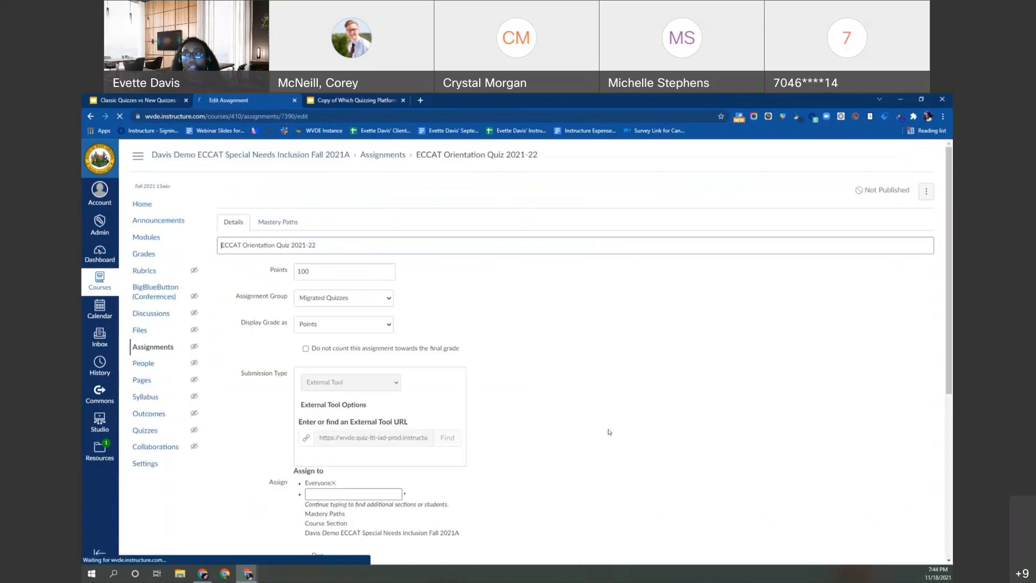
scroll(650, 428, "down", 3)
scroll(696, 424, "up", 5)
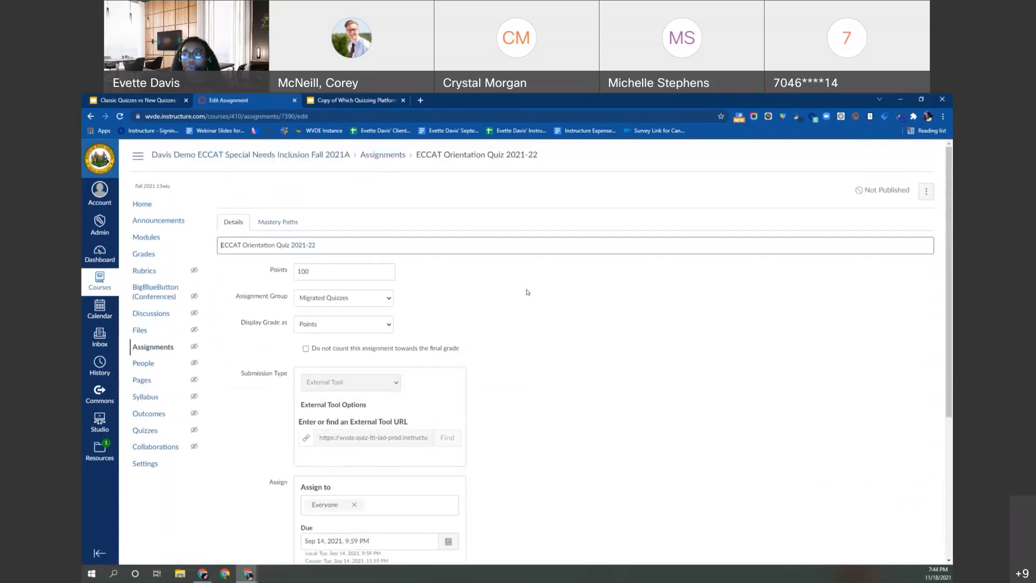
scroll(548, 416, "down", 3)
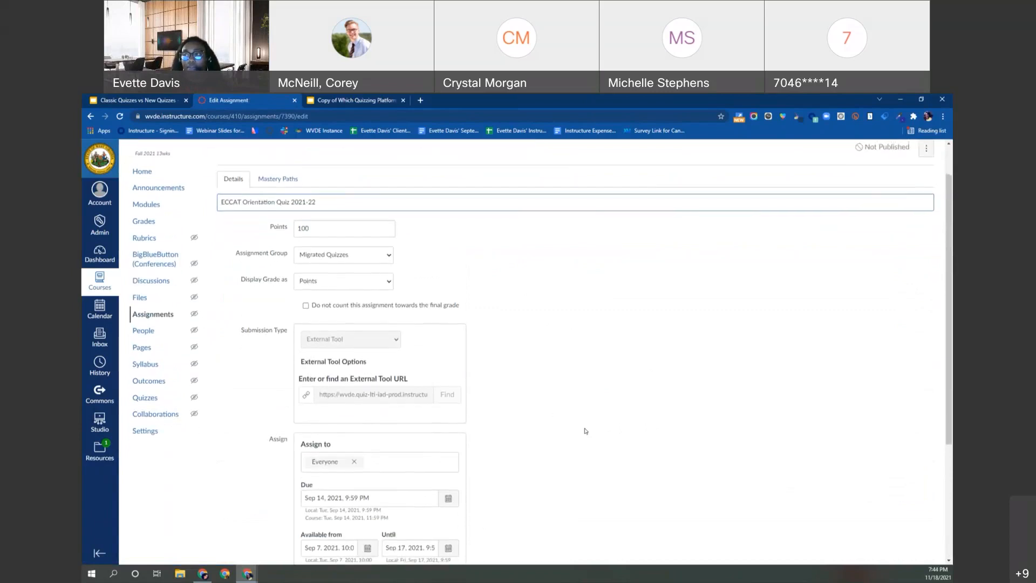
scroll(650, 445, "down", 1)
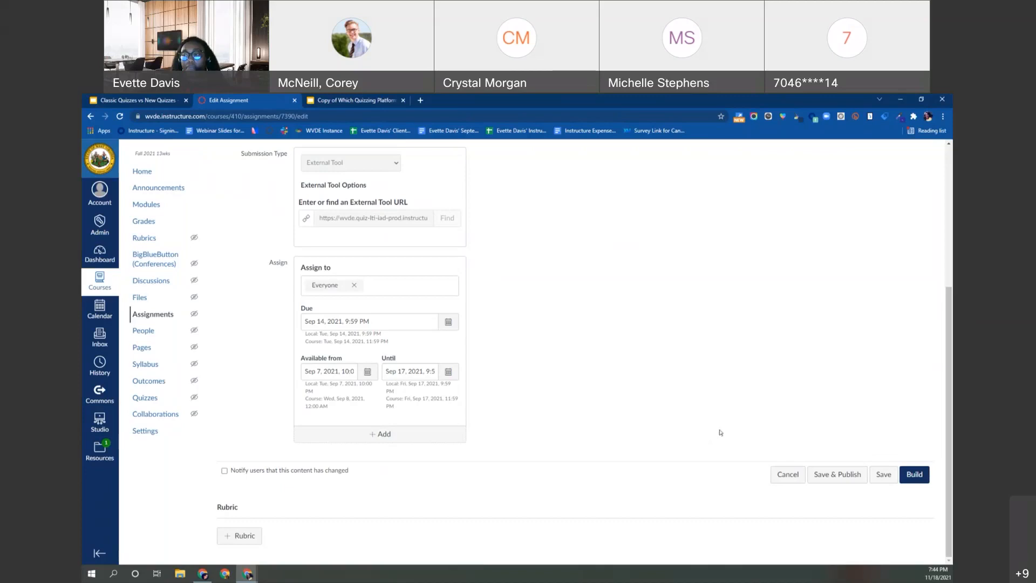
scroll(736, 431, "up", 3)
scroll(735, 432, "down", 3)
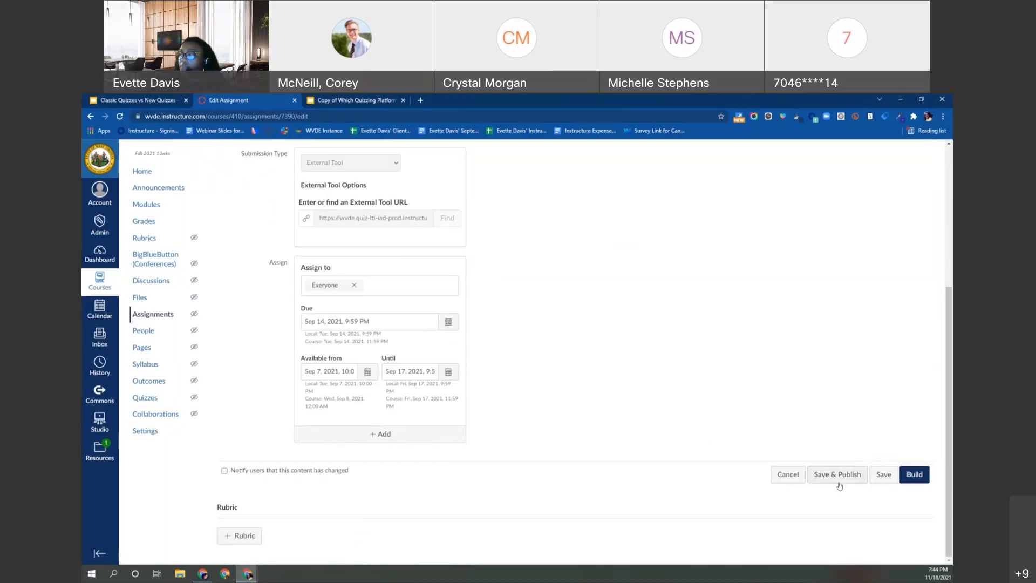
left_click(910, 482)
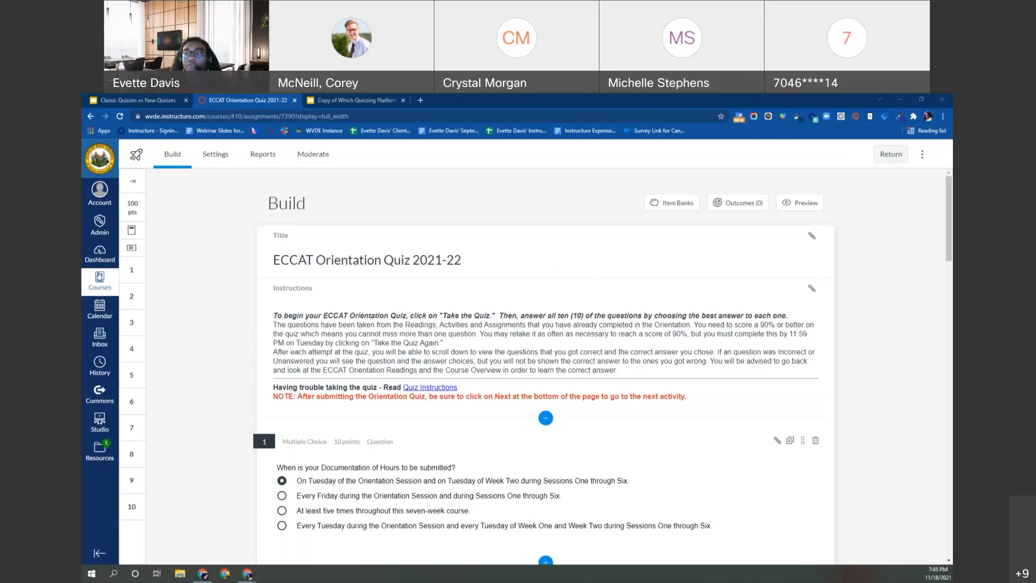
Open the Canvas help resources and look through the support links and release notes
left_click(100, 192)
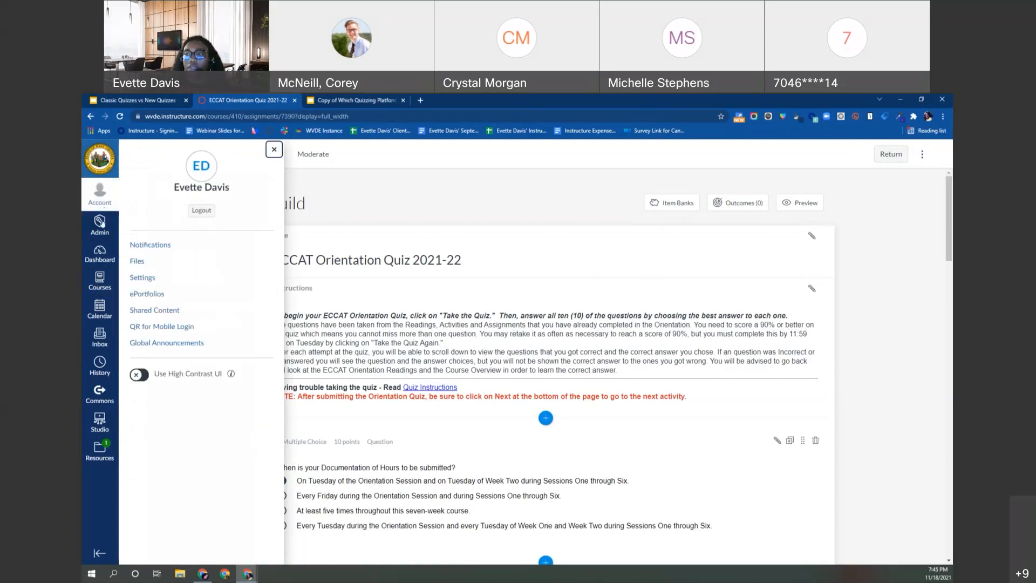
left_click(101, 451)
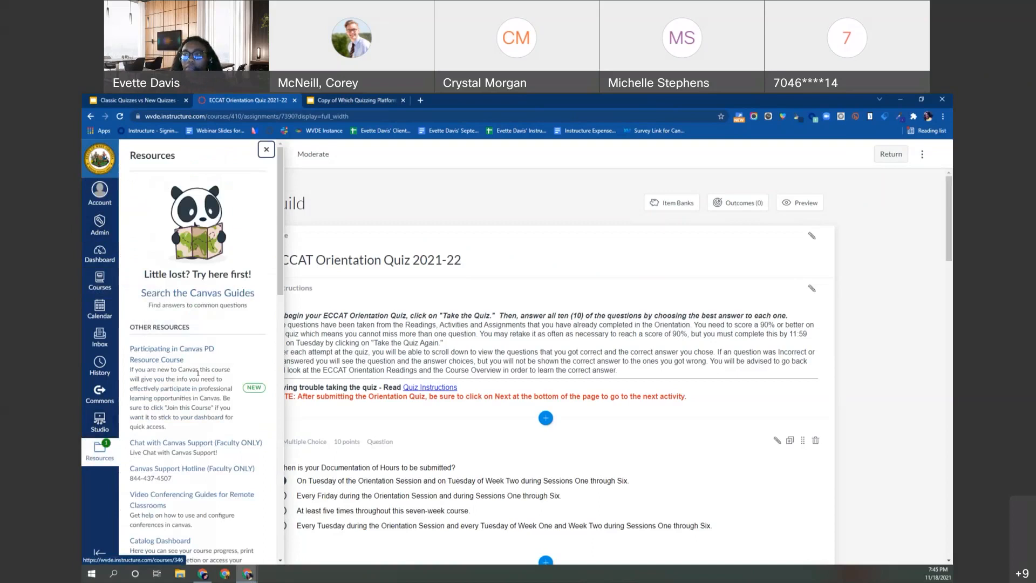
scroll(219, 394, "down", 5)
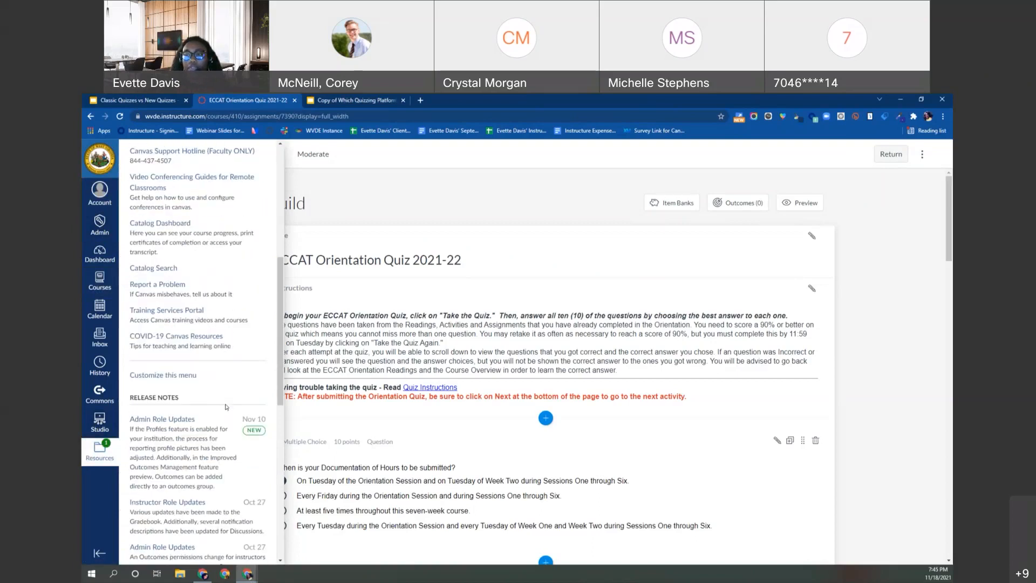
scroll(227, 406, "down", 2)
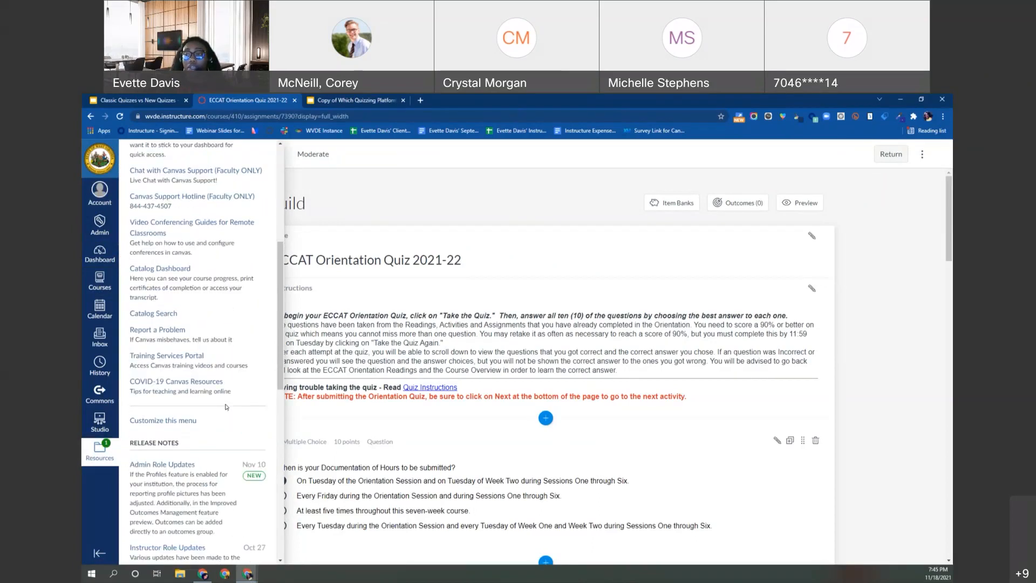
scroll(226, 406, "down", 3)
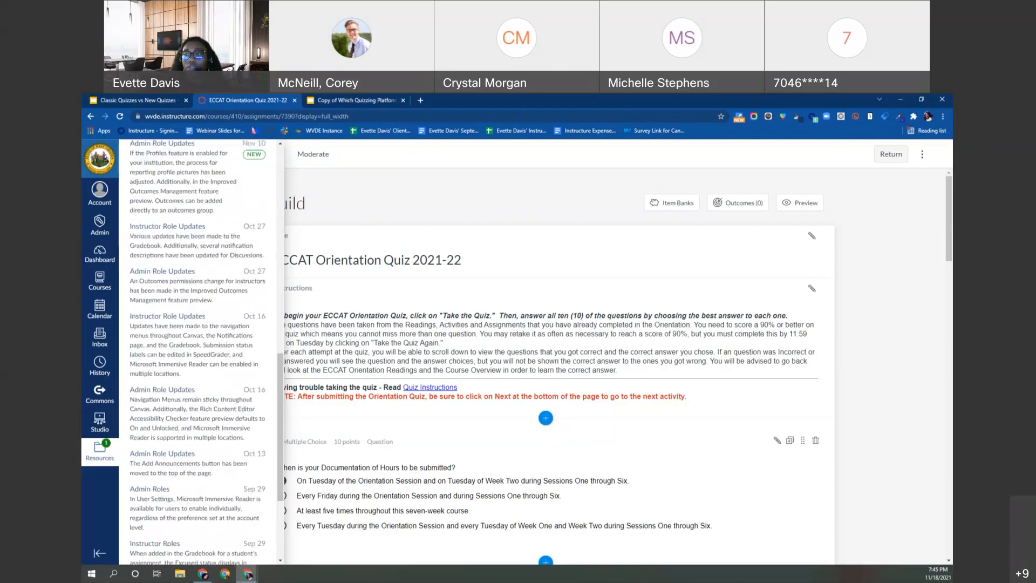
scroll(238, 422, "down", 3)
scroll(248, 470, "up", 10)
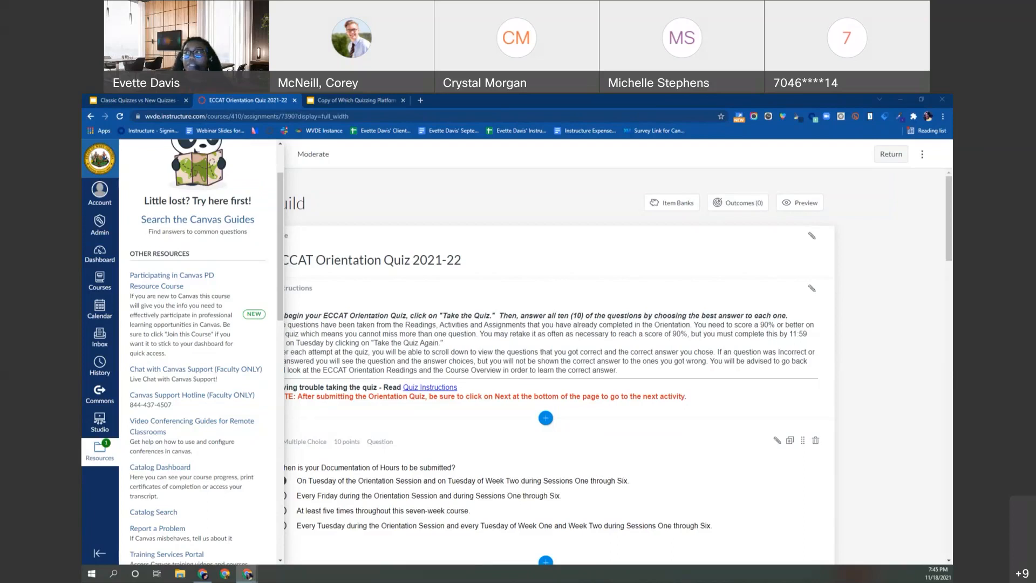
Go from the quiz migration guide to the Canvas section of the Instructure Community
left_click_drag(648, 101, 566, 100)
scroll(128, 310, "down", 2)
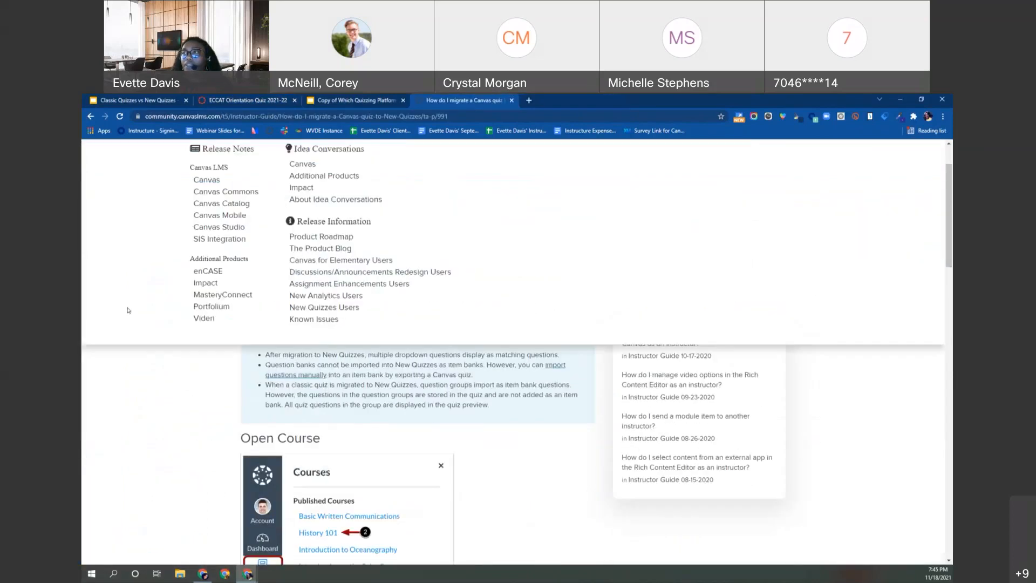
scroll(195, 280, "up", 2)
left_click(128, 187)
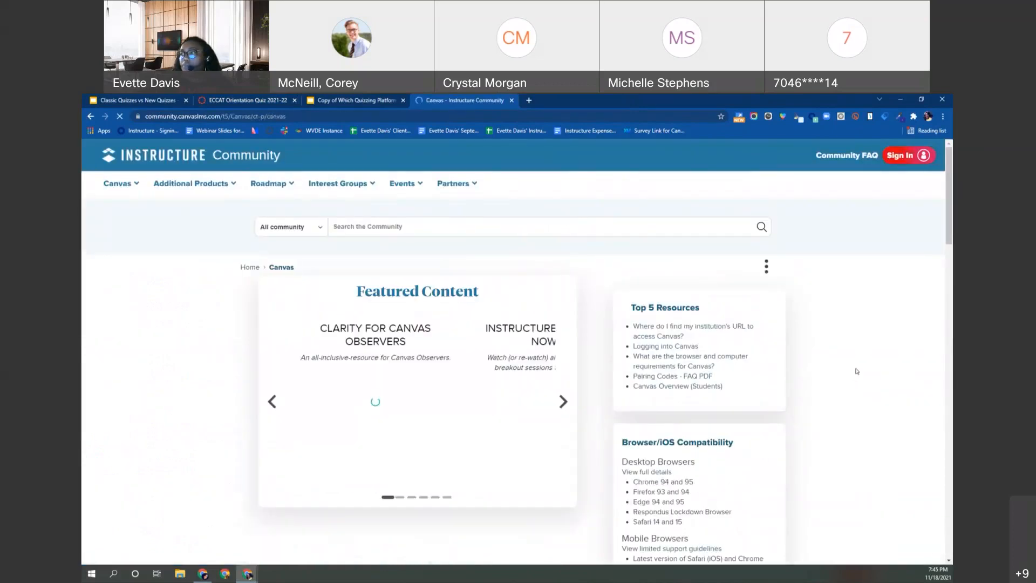
Open the New Quizzes Users group in the Instructure Community and browse its hub activity and resources
mouse_move(270, 184)
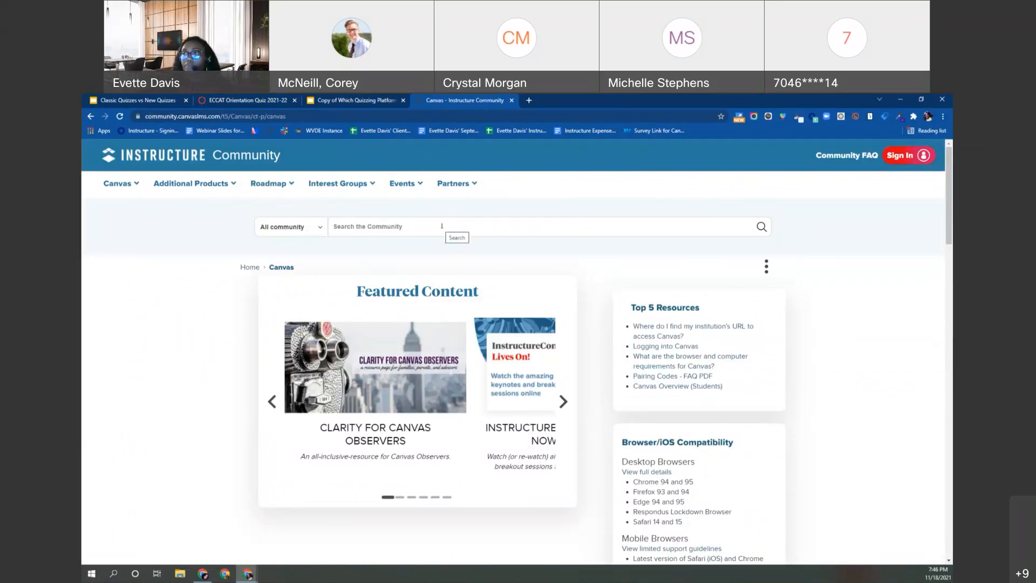
mouse_move(122, 186)
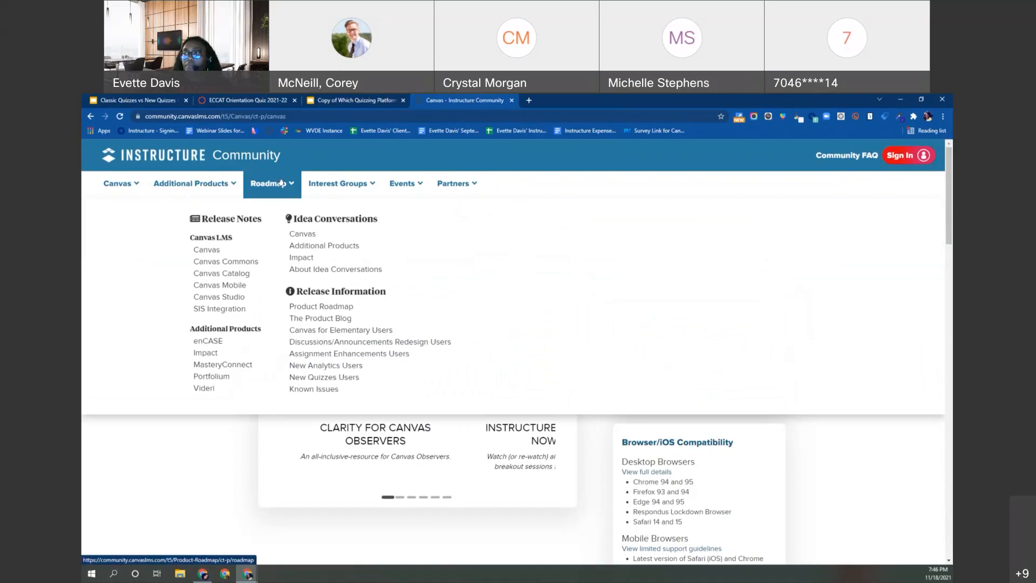
left_click(347, 378)
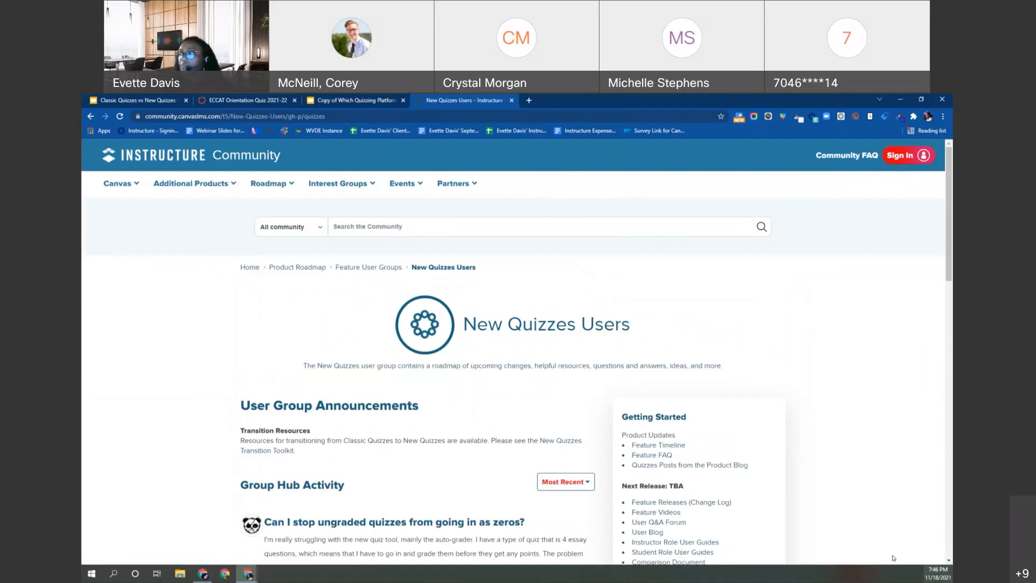
scroll(817, 460, "down", 4)
scroll(853, 456, "down", 3)
scroll(853, 455, "up", 1)
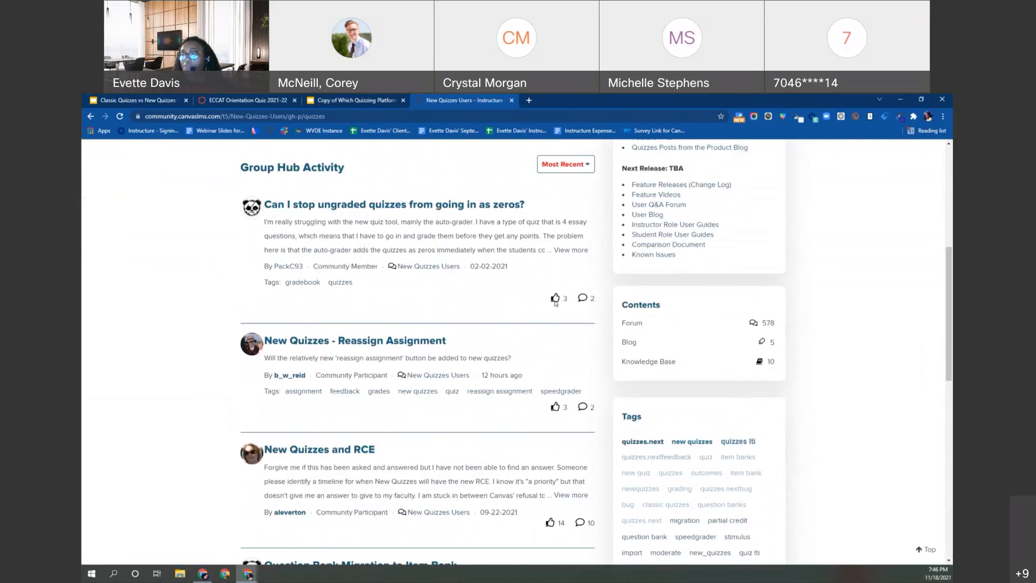
Review the recent New Quizzes Users discussions on ungraded quizzes, reassigned assignments, the RCE and item bank migration, and return to the group's heading
scroll(553, 467, "down", 2)
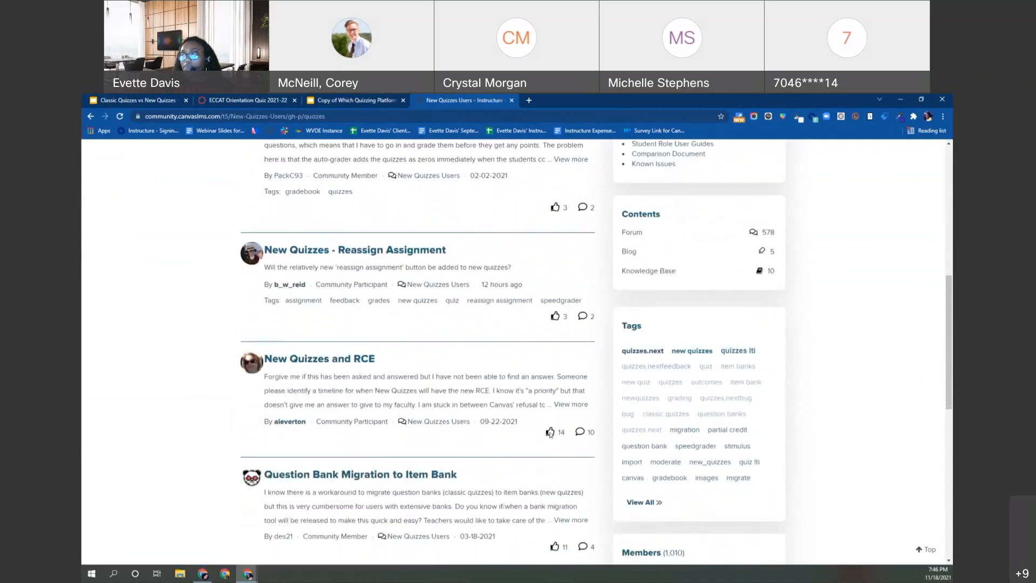
scroll(619, 437, "down", 2)
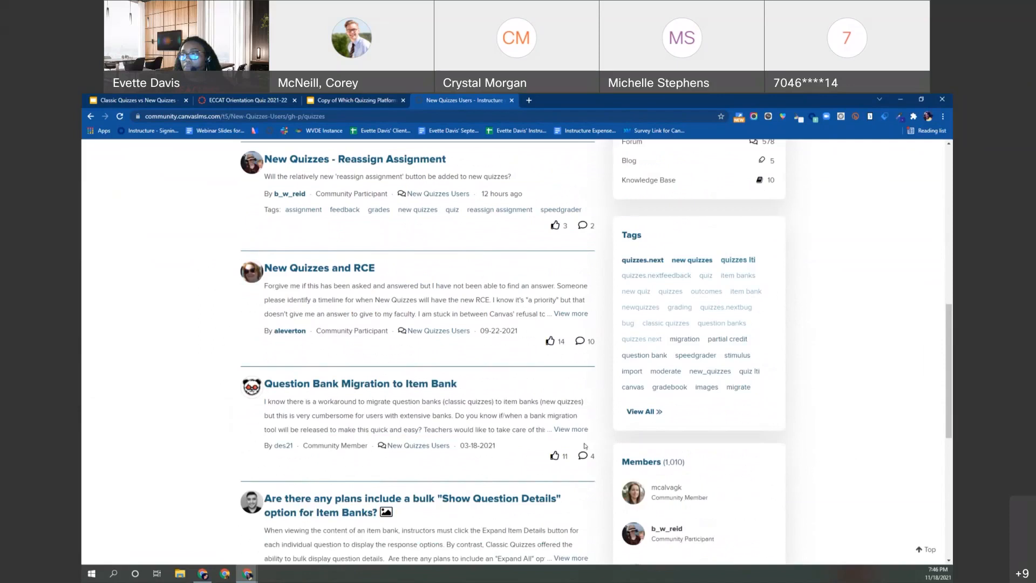
scroll(584, 446, "up", 6)
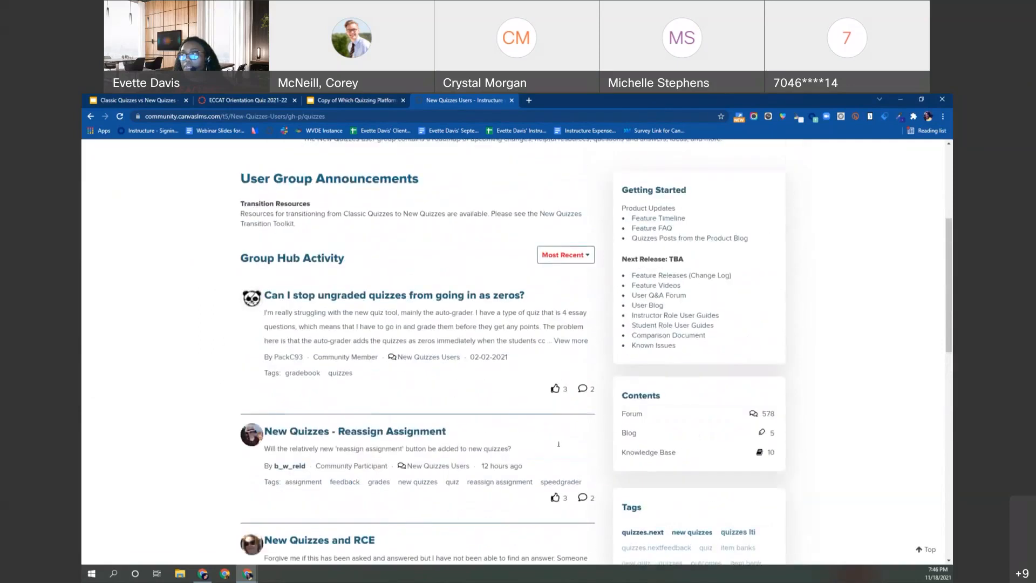
scroll(559, 444, "up", 5)
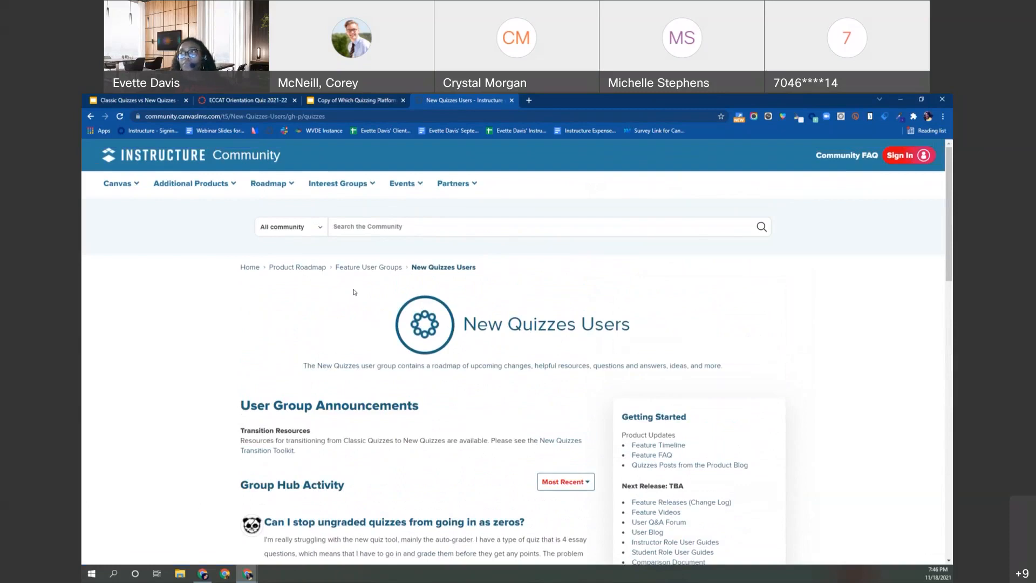
left_click(634, 102)
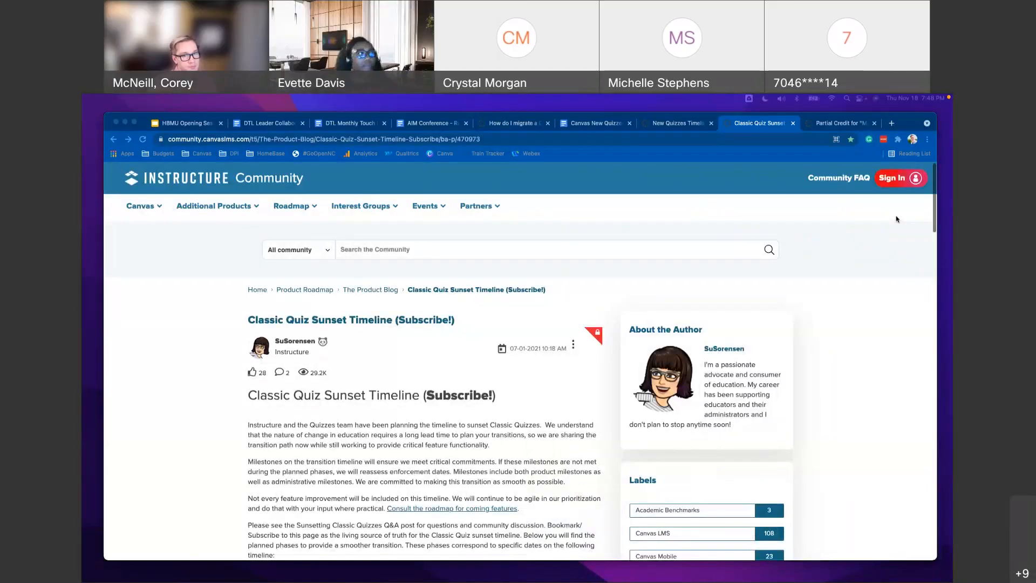
Select the web address of the Classic Quiz Sunset Timeline post and examine an enlarged view of its Quizzes Transition Timeline slide
left_click(162, 139)
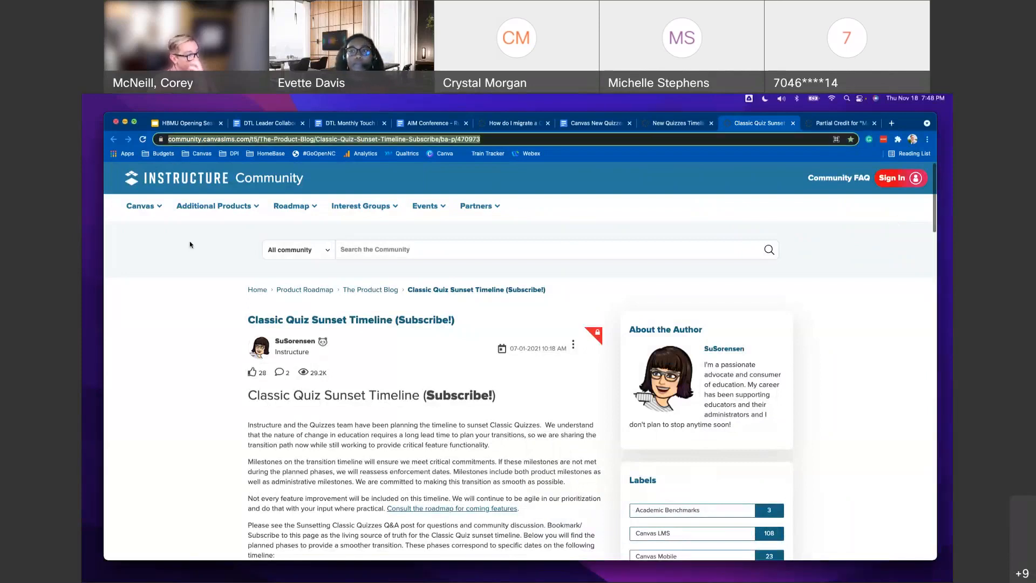
scroll(215, 349, "down", 4)
scroll(215, 348, "down", 10)
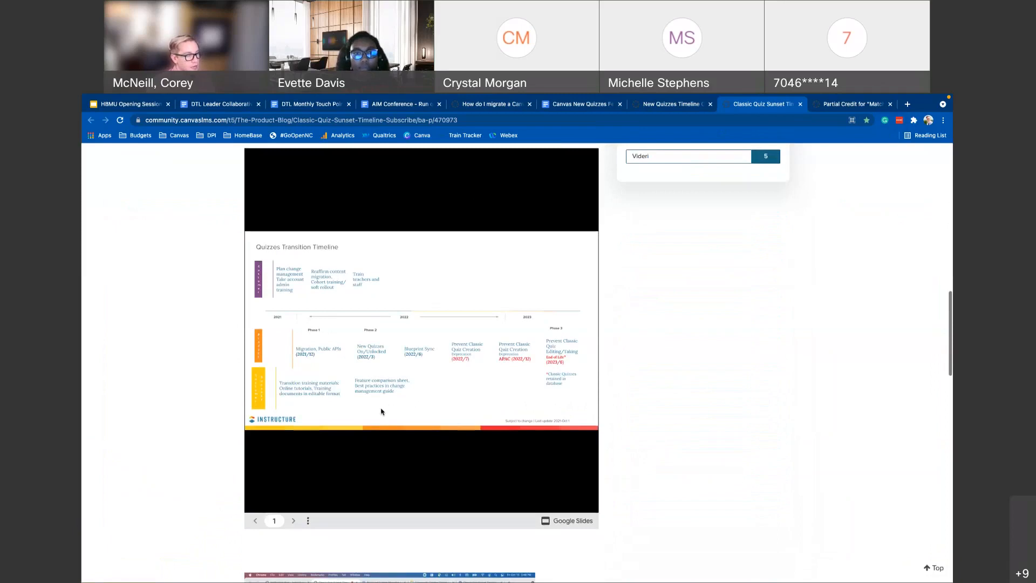
scroll(382, 412, "up", 5)
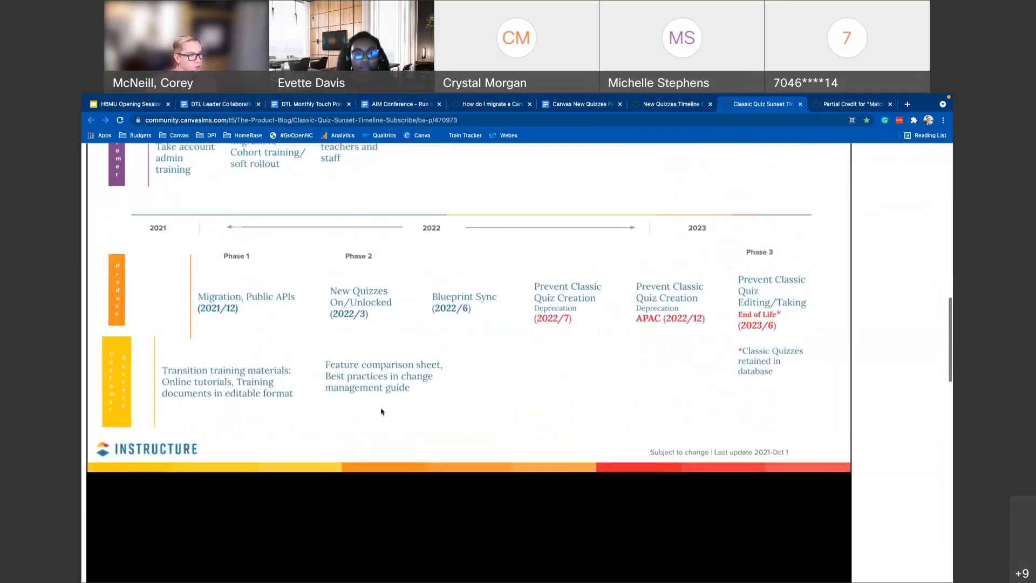
scroll(381, 412, "up", 1)
scroll(381, 412, "up", 2)
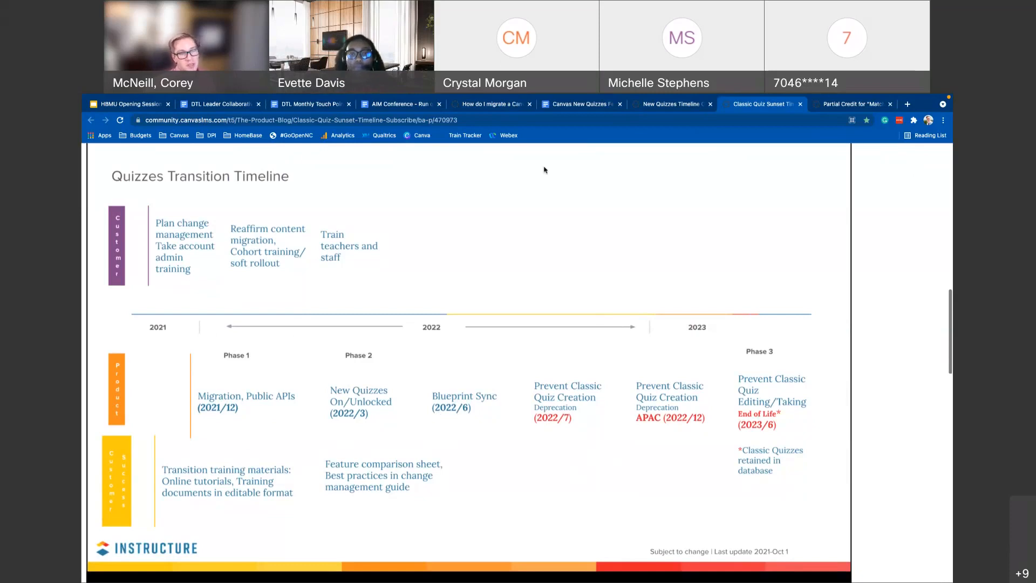
mouse_move(483, 116)
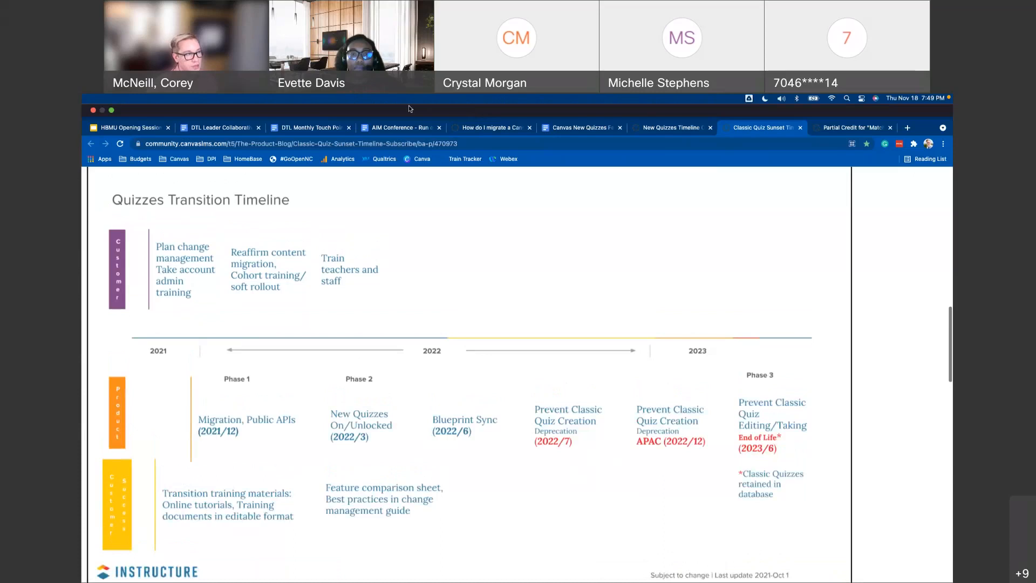